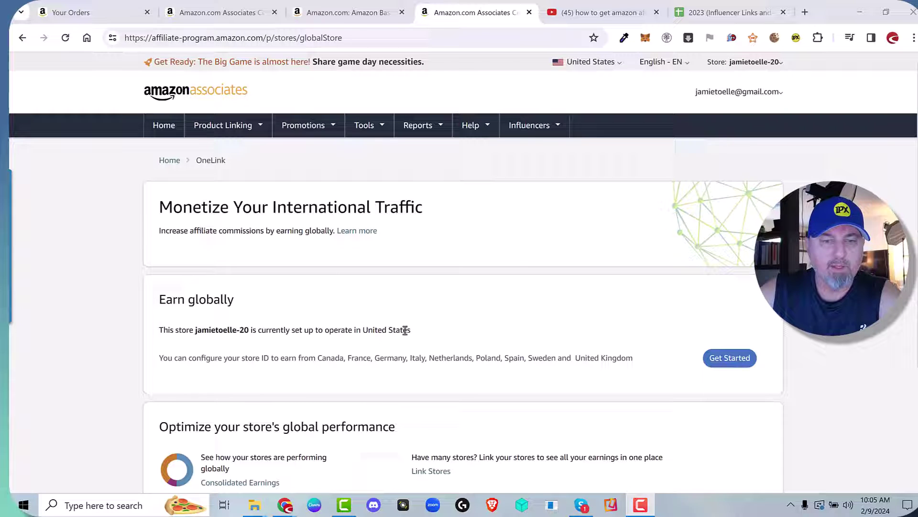
- Highlight the store's current United States country and the list of other countries it could earn from
drag(411, 329, 364, 329)
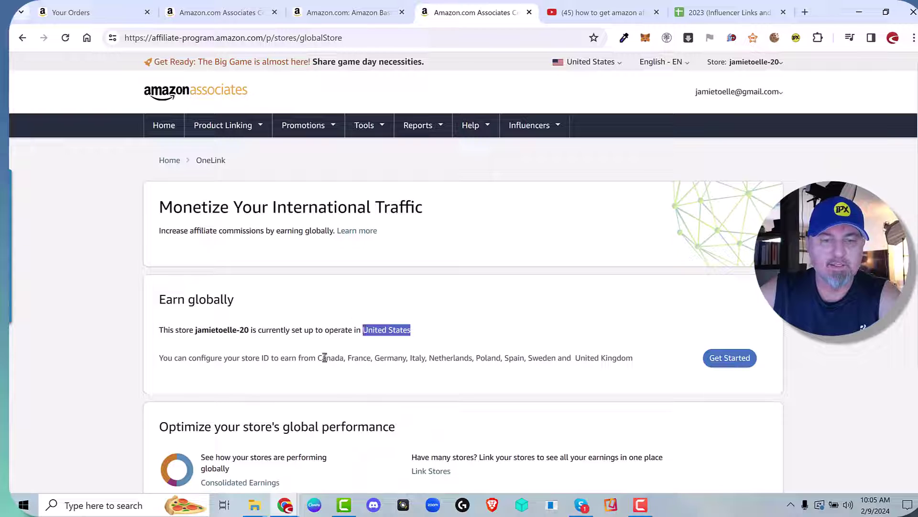
drag(633, 357, 318, 358)
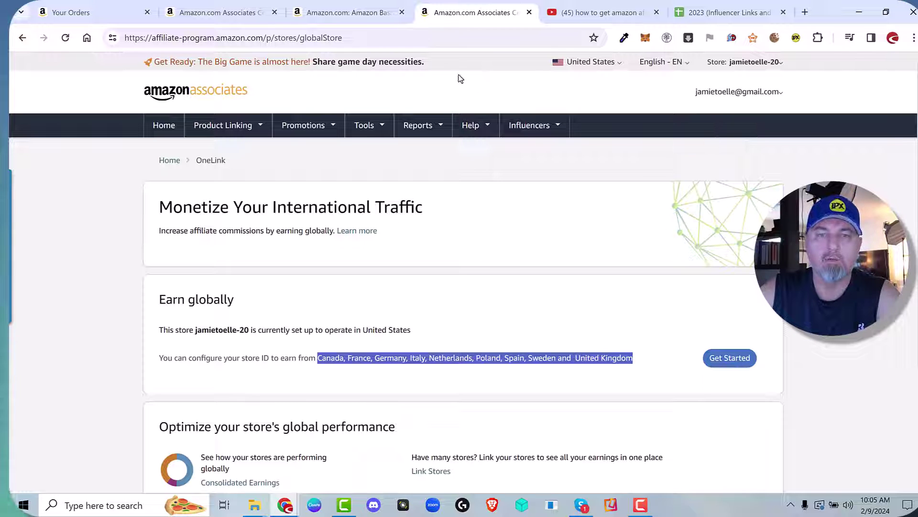
- Tick Canada, United Kingdom, Sweden, Spain, Germany, Poland and Netherlands in the Add countries checklist
click(724, 356)
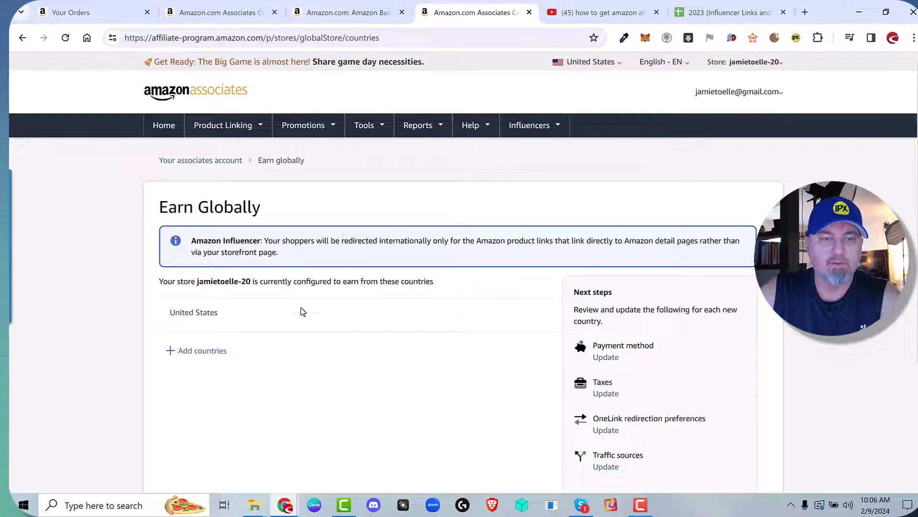
click(214, 351)
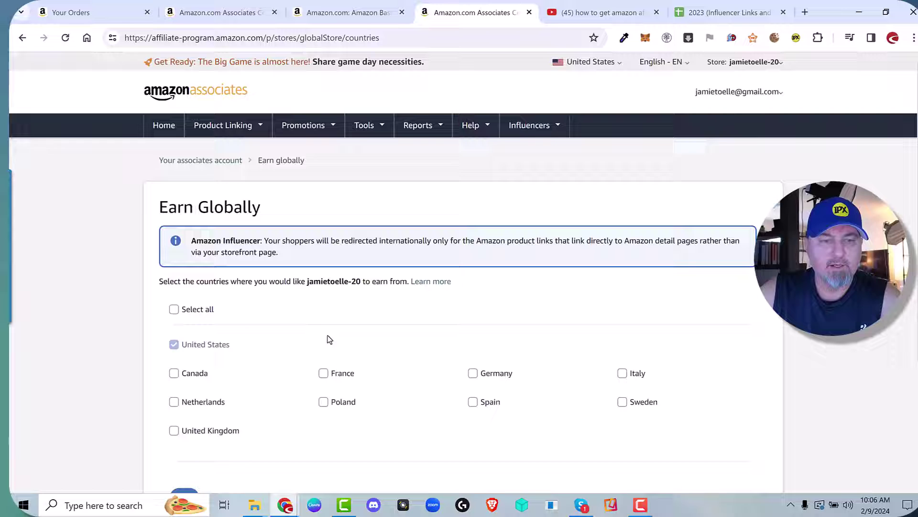
click(173, 374)
click(174, 430)
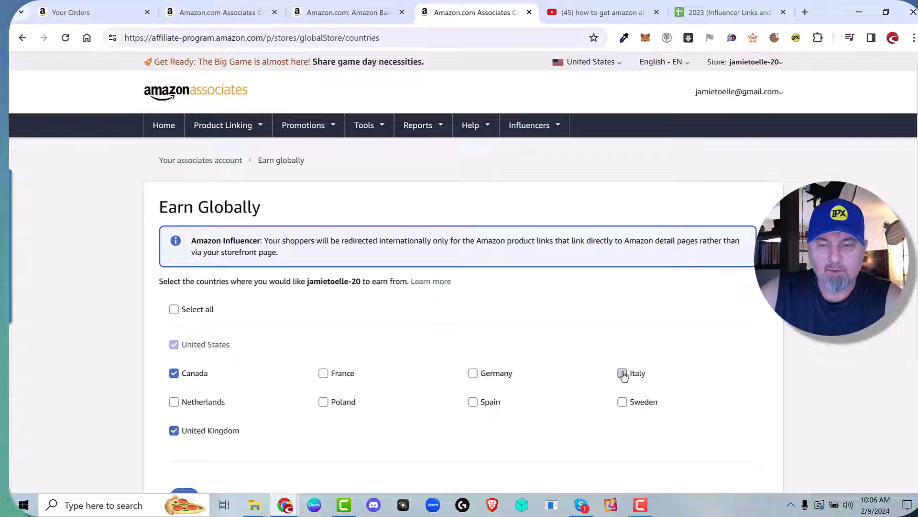
click(622, 403)
click(473, 403)
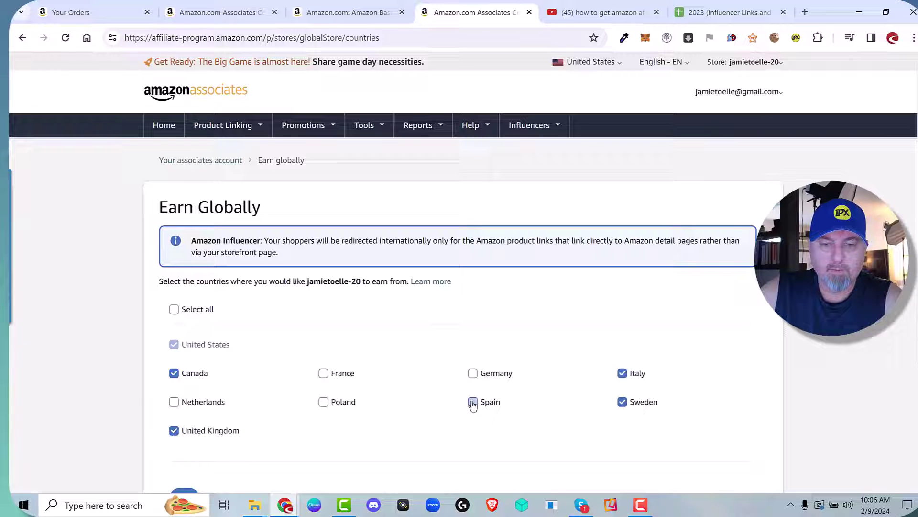
click(473, 373)
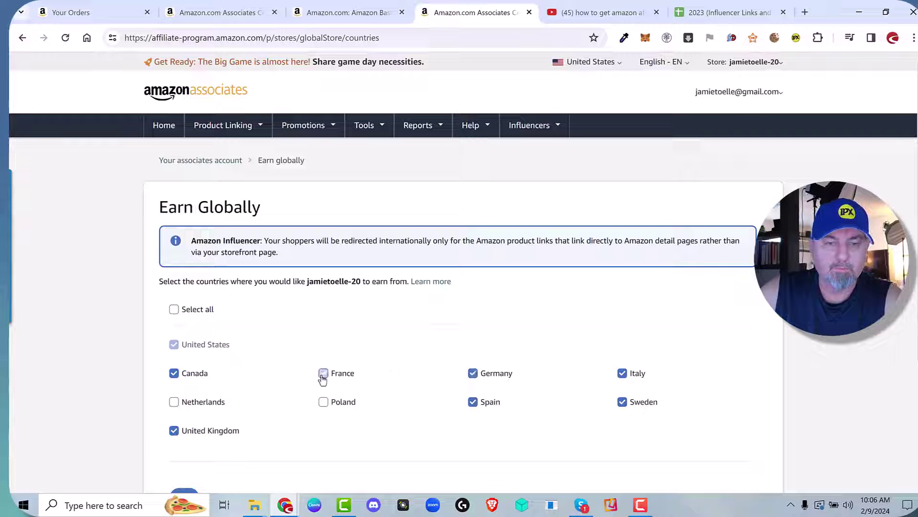
click(323, 402)
click(174, 401)
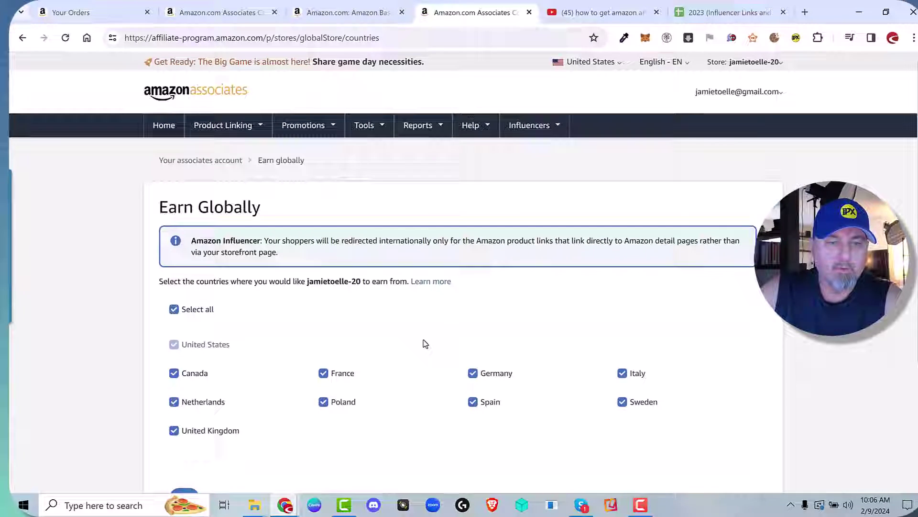
scroll(424, 342, down, 3)
- Accept the new countries' operating agreement Terms & Conditions and submit them
click(182, 318)
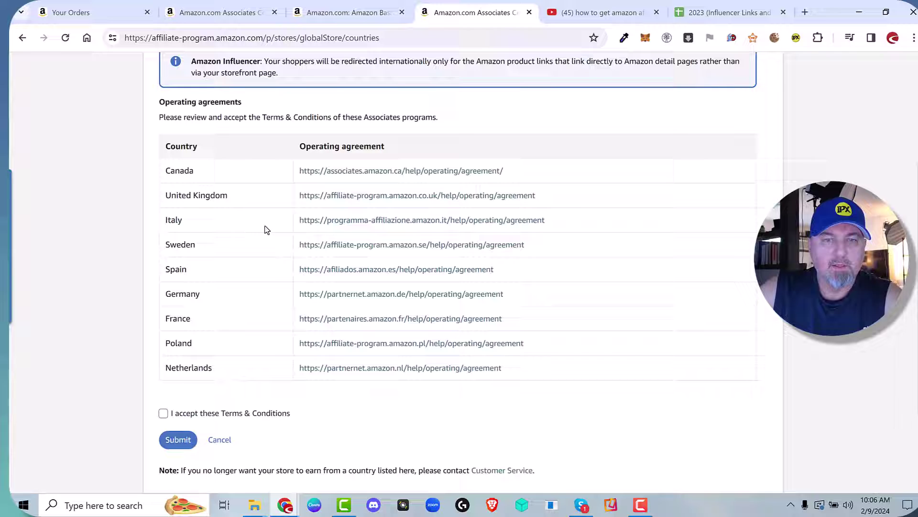
scroll(270, 285, up, 1)
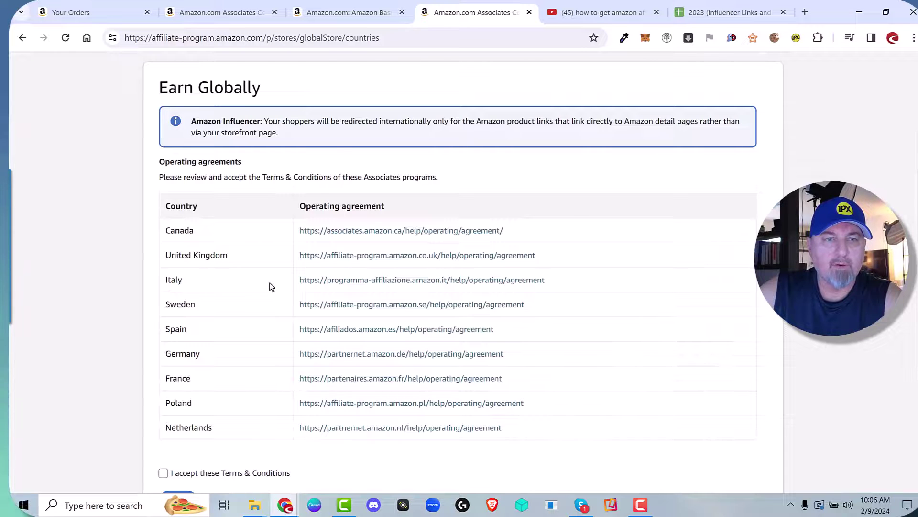
scroll(268, 285, down, 2)
click(163, 354)
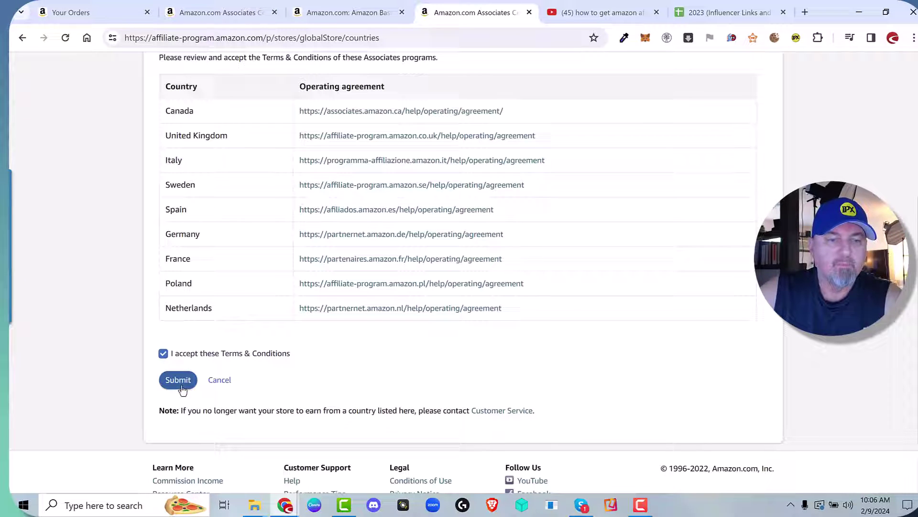
click(178, 380)
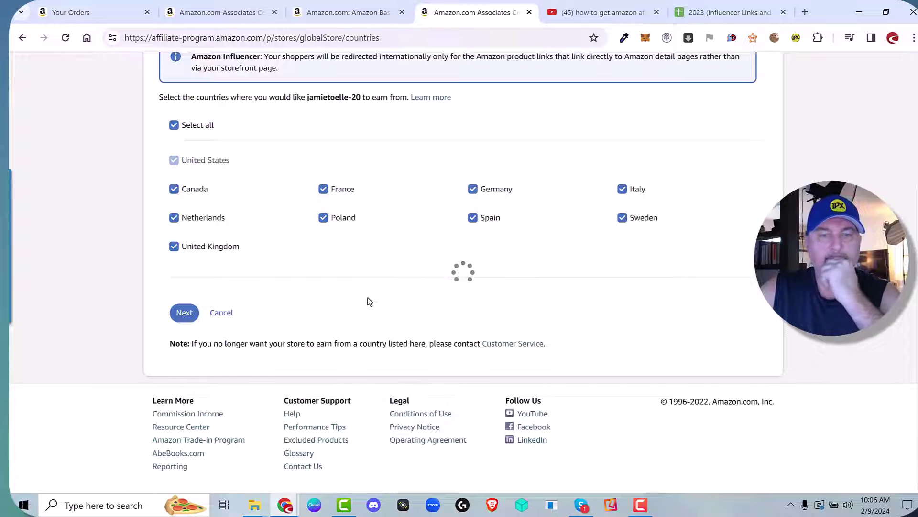
scroll(372, 302, up, 2)
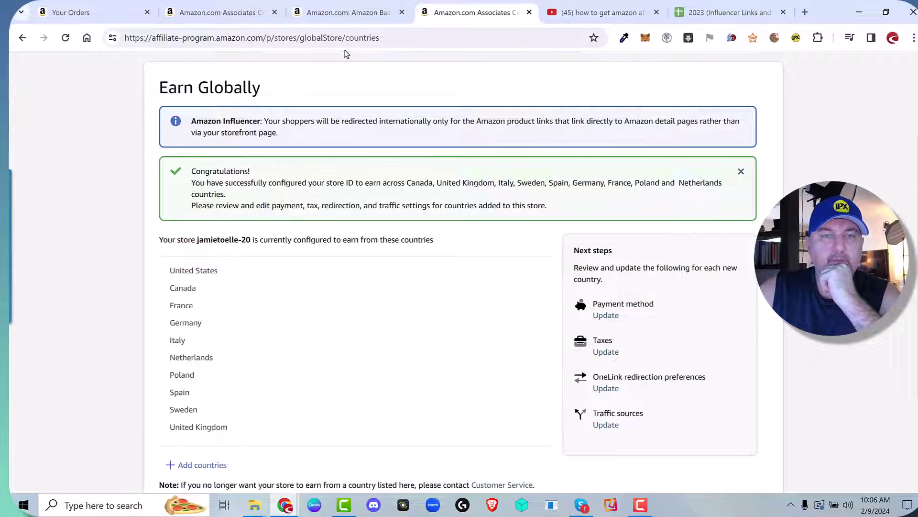
- Review the direct-deposit bank account table for all ten countries and save the payment settings
scroll(545, 296, down, 1)
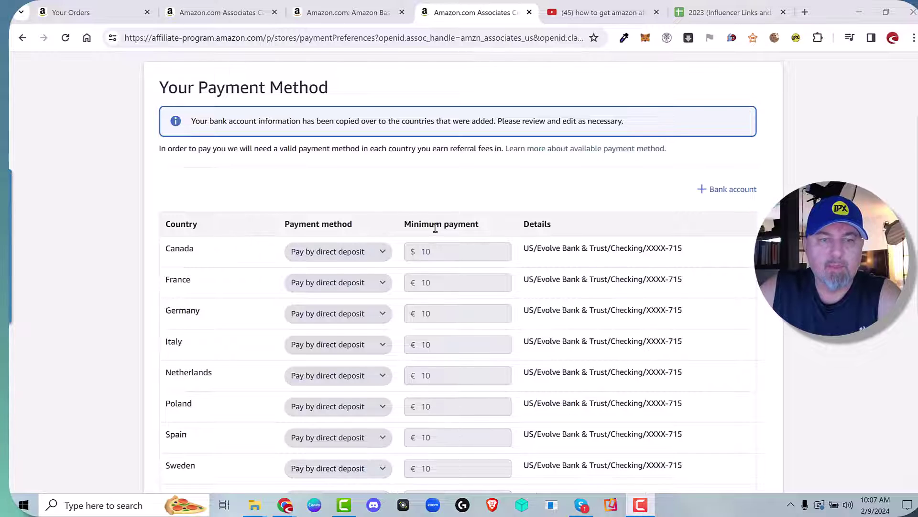
scroll(241, 211, down, 1)
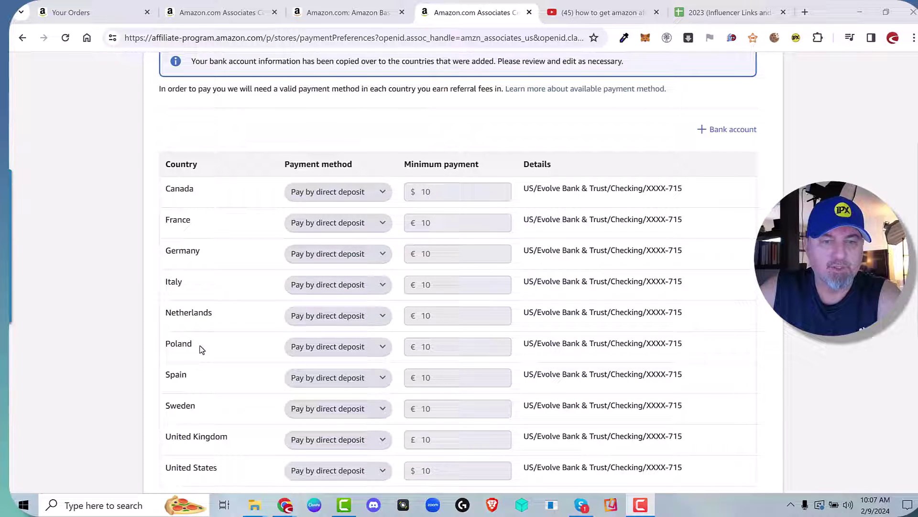
scroll(221, 317, down, 1)
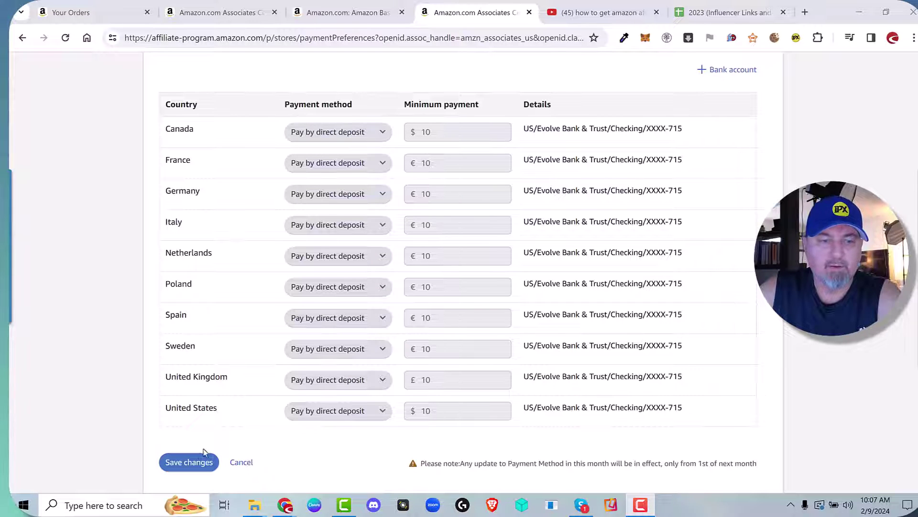
click(197, 462)
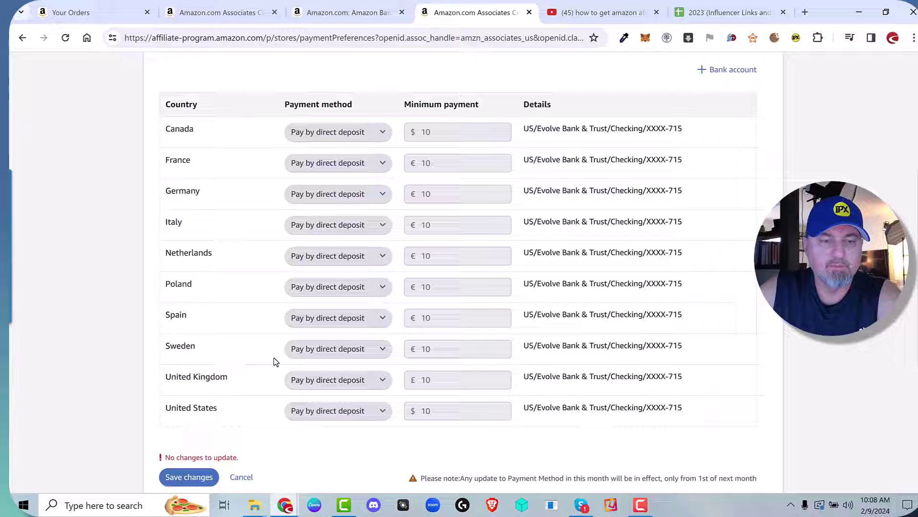
scroll(390, 164, up, 3)
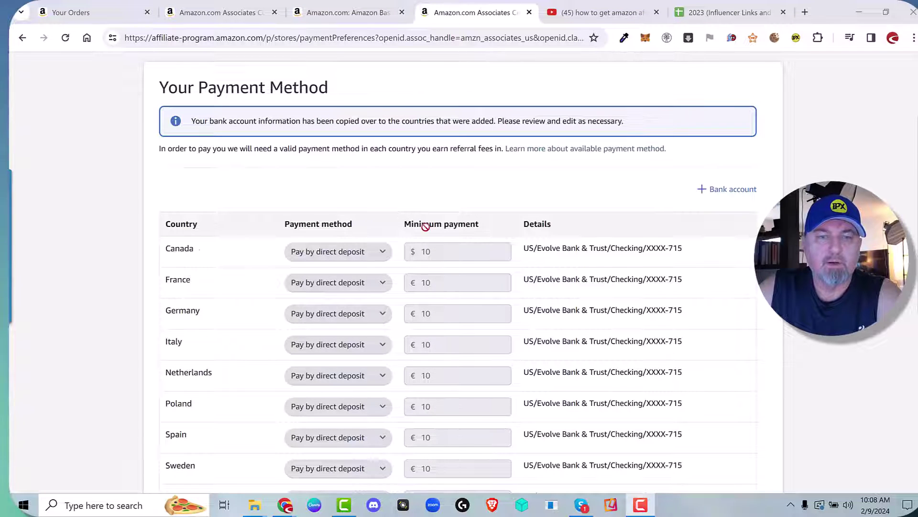
scroll(426, 227, down, 3)
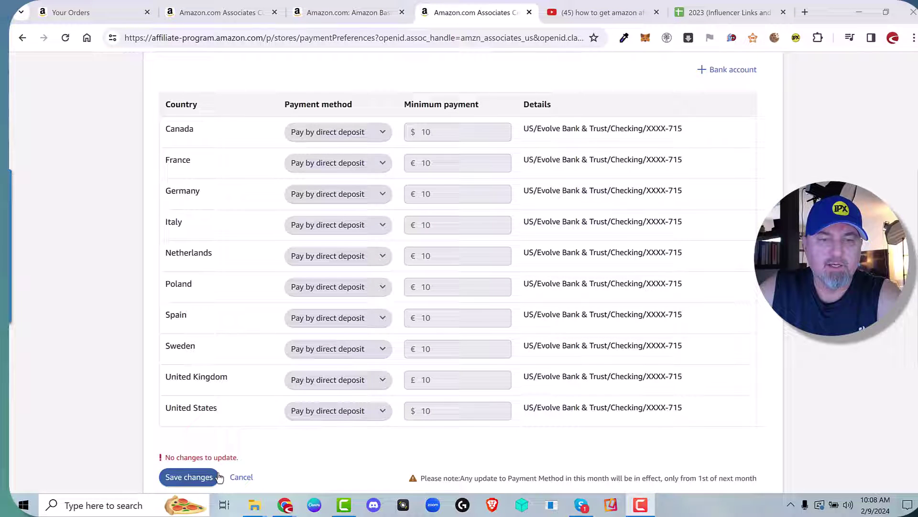
scroll(278, 404, down, 3)
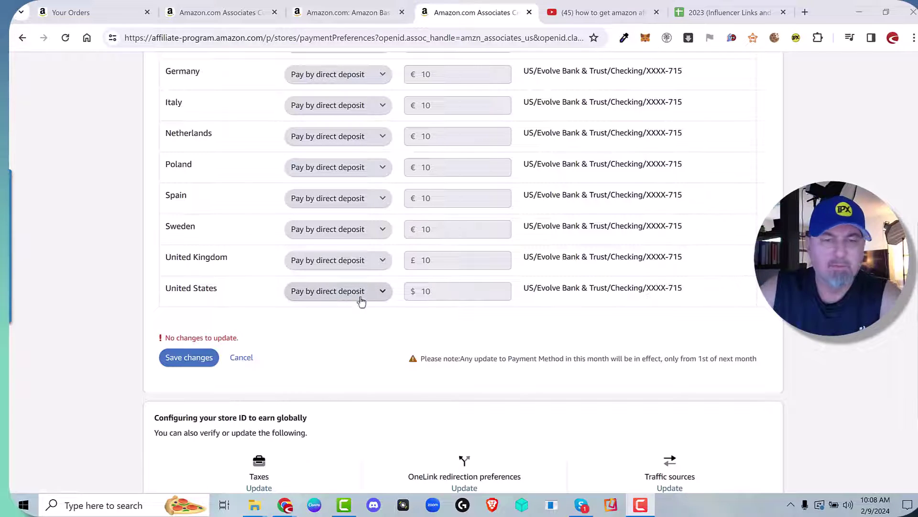
scroll(354, 311, down, 3)
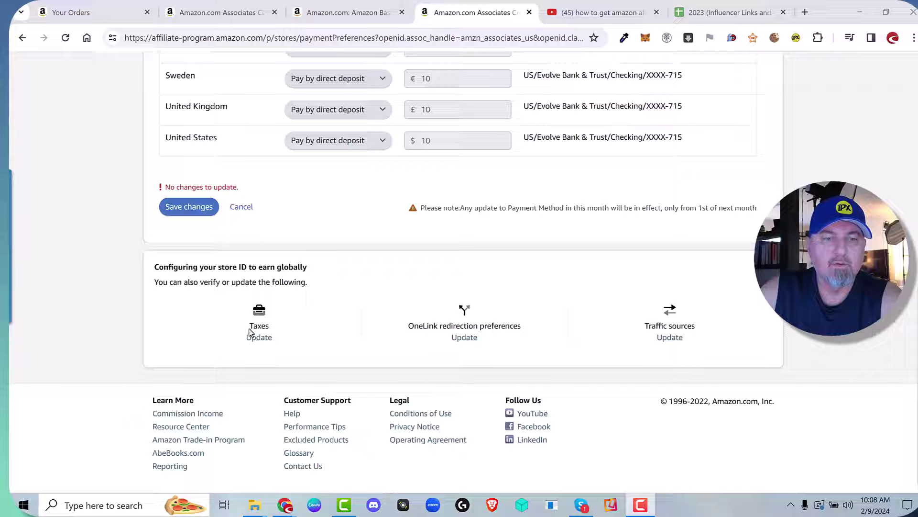
- Open the Taxes settings on the Your Associates Account page
click(258, 339)
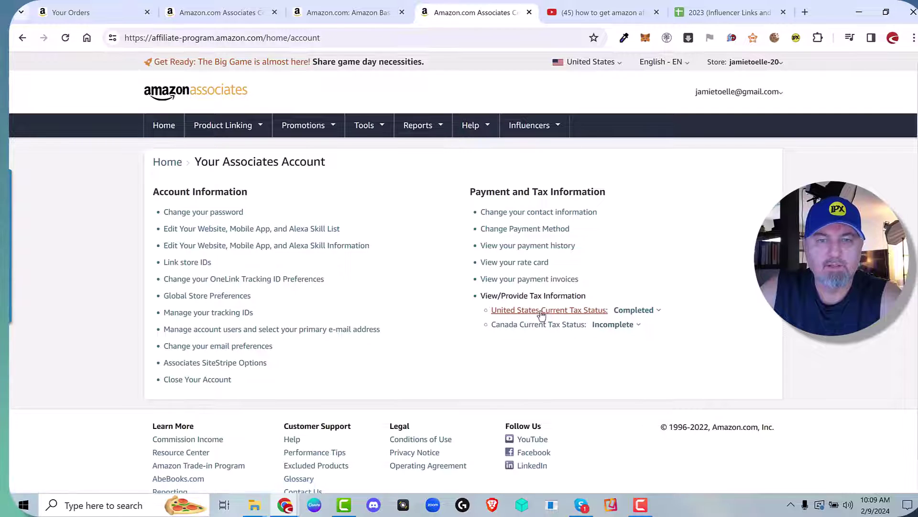
- Open Canada's tax interview, check the Client Dashboard and exit the interview
click(558, 330)
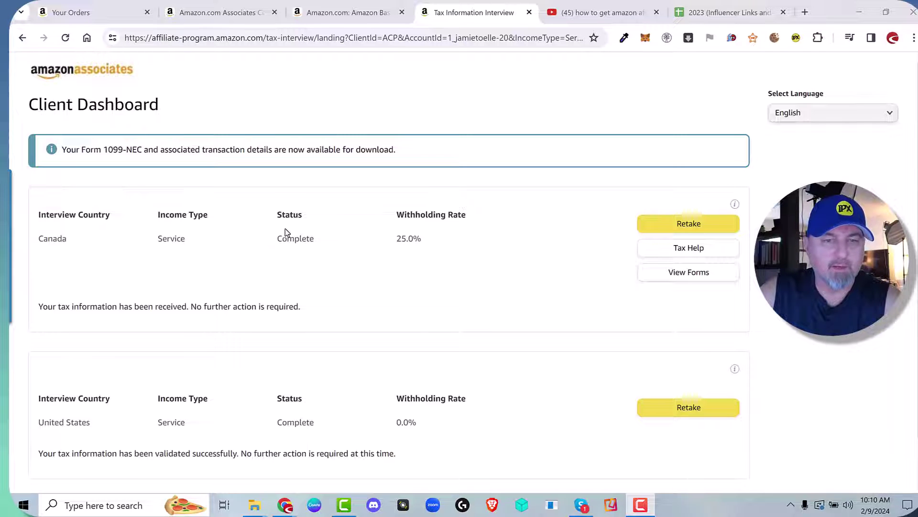
scroll(348, 245, down, 1)
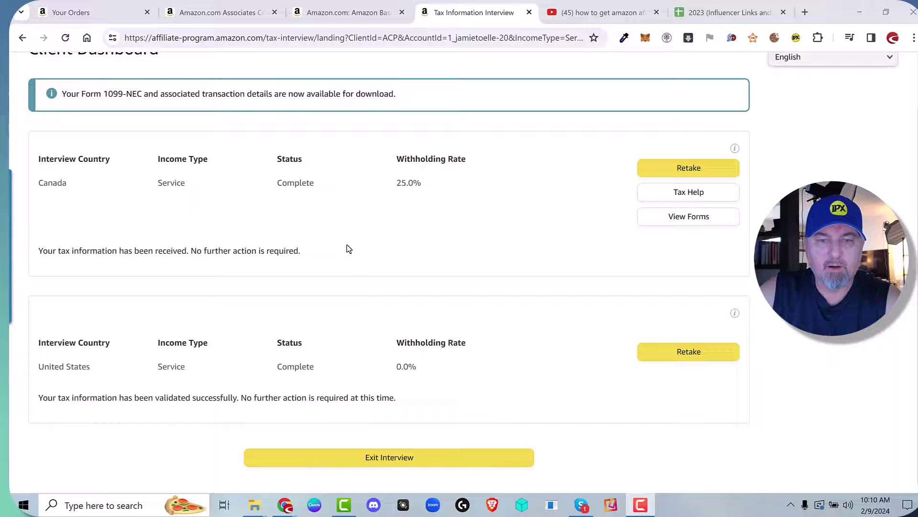
click(379, 458)
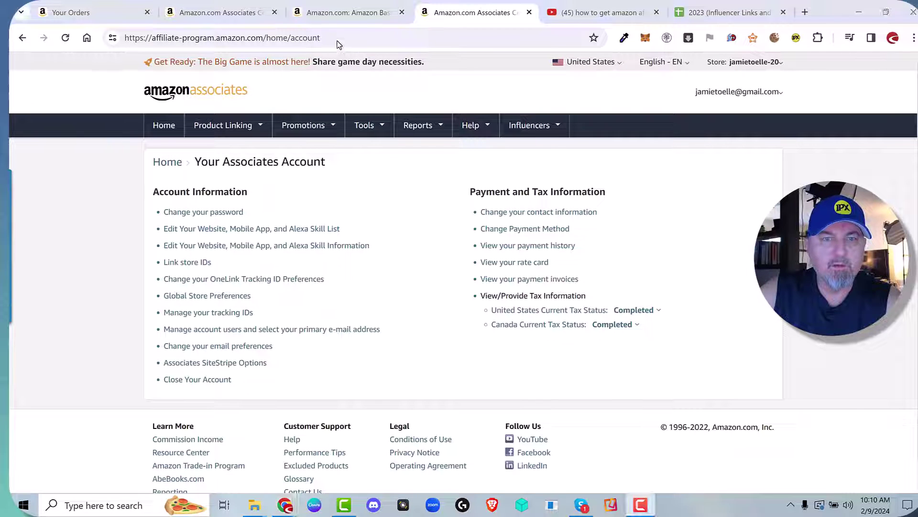
- Go to Tools > OneLink and scroll down to the country settings to update
click(365, 125)
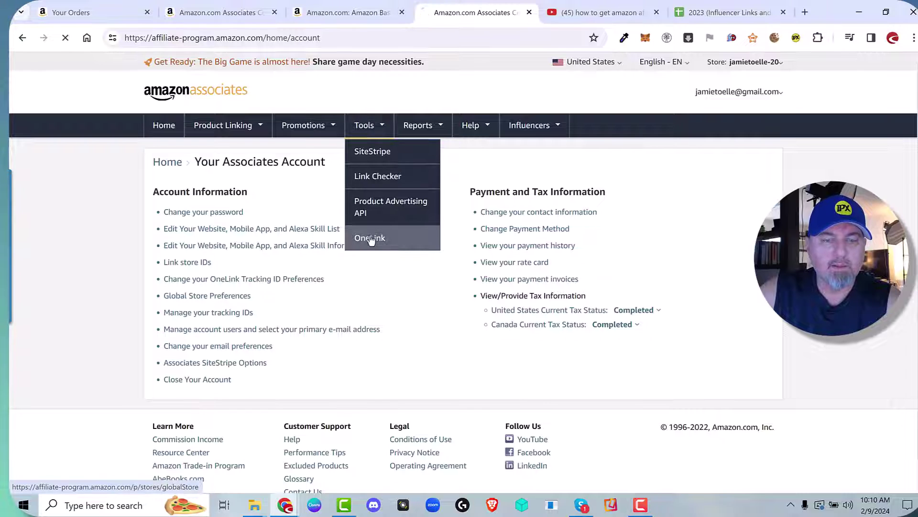
click(371, 240)
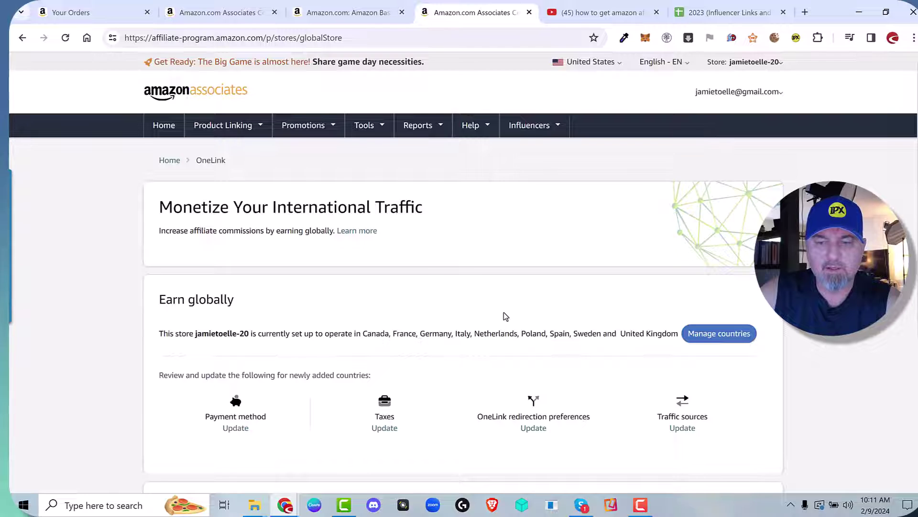
scroll(505, 316, down, 1)
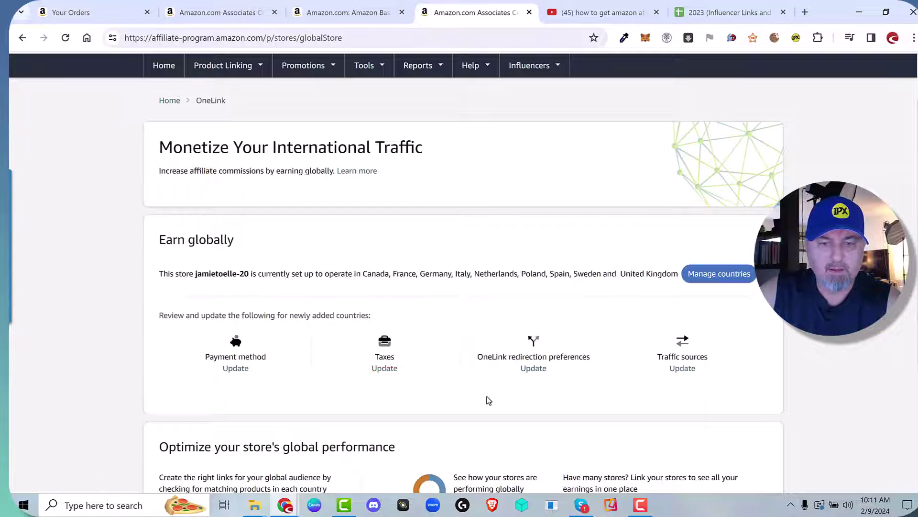
- Set Close match for all United Kingdom tracking IDs and save
click(533, 369)
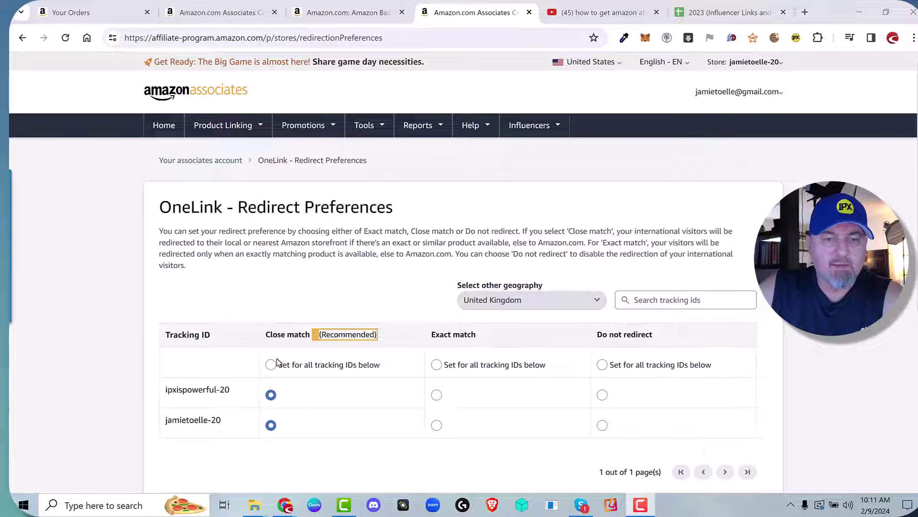
click(270, 364)
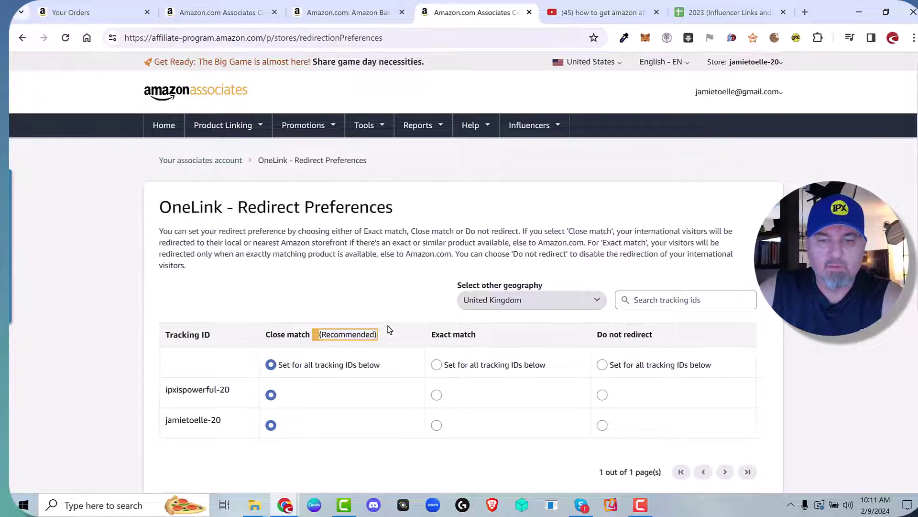
scroll(387, 329, down, 2)
click(189, 397)
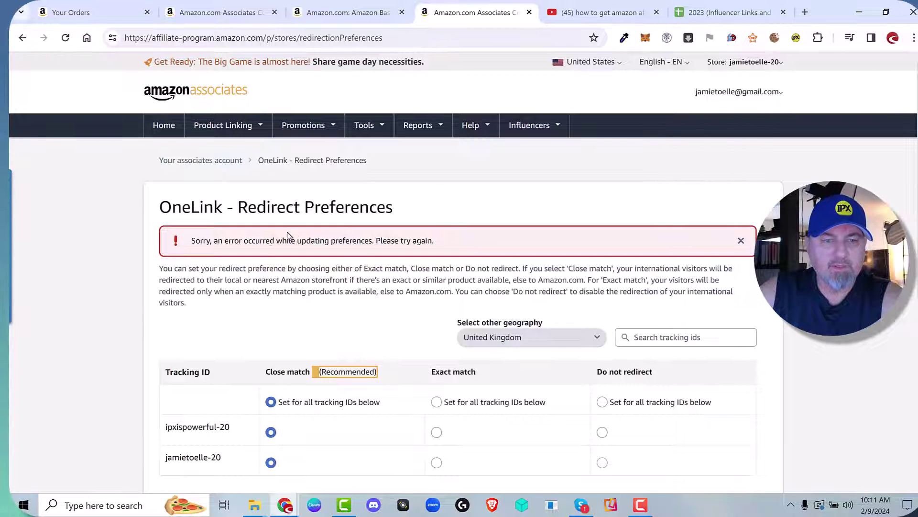
scroll(363, 259, down, 2)
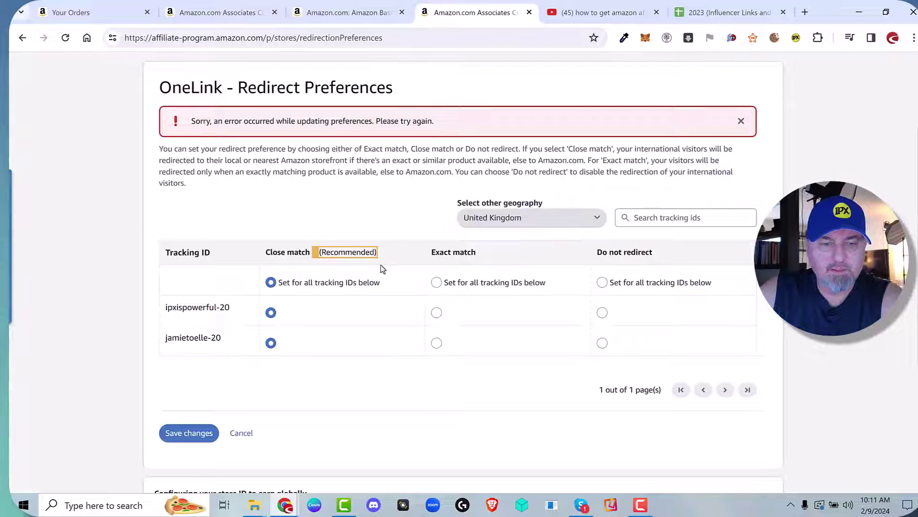
- Switch the geography to Sweden, set Close match for all tracking IDs and save
click(494, 220)
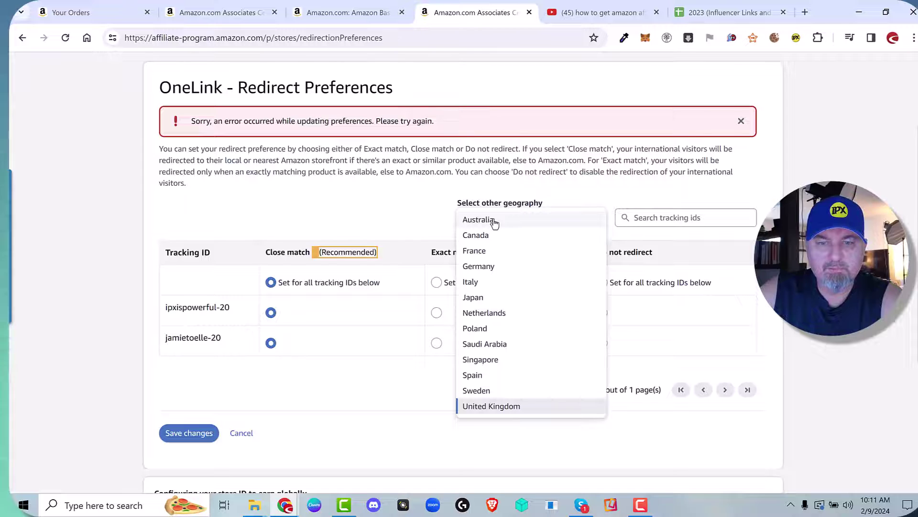
click(480, 392)
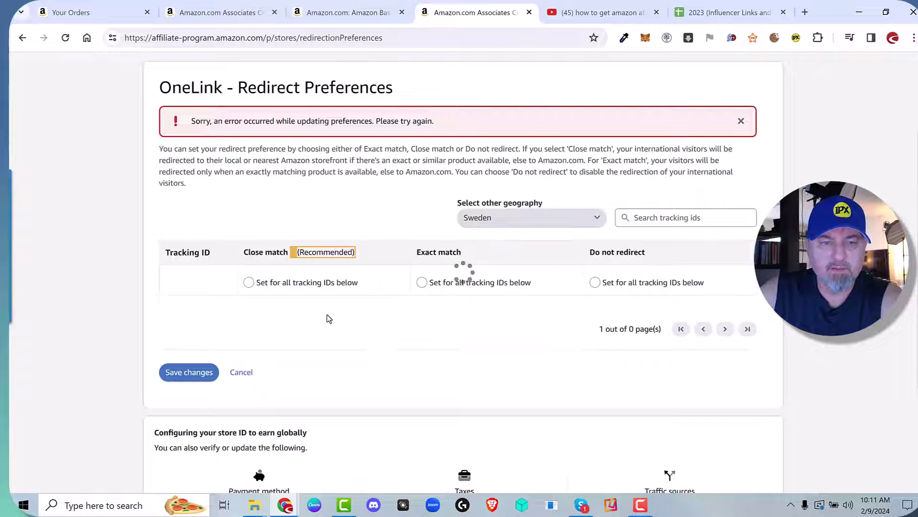
click(304, 248)
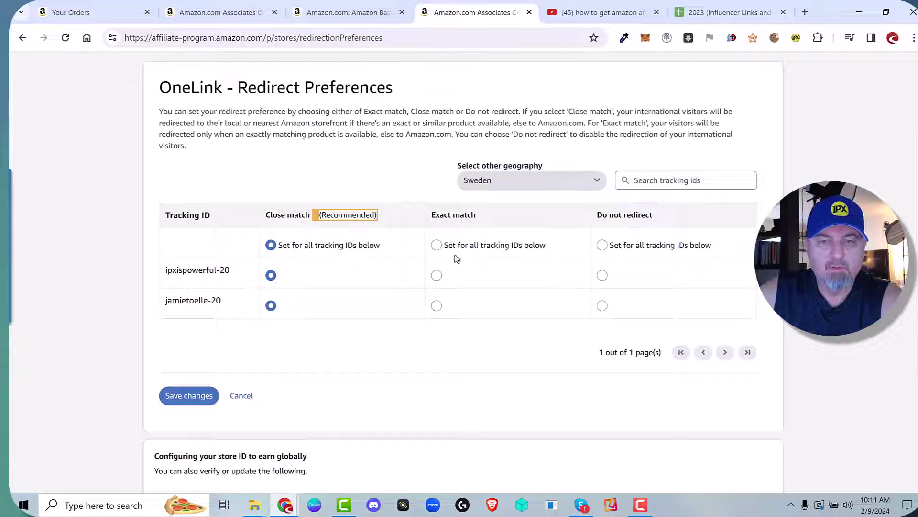
click(191, 396)
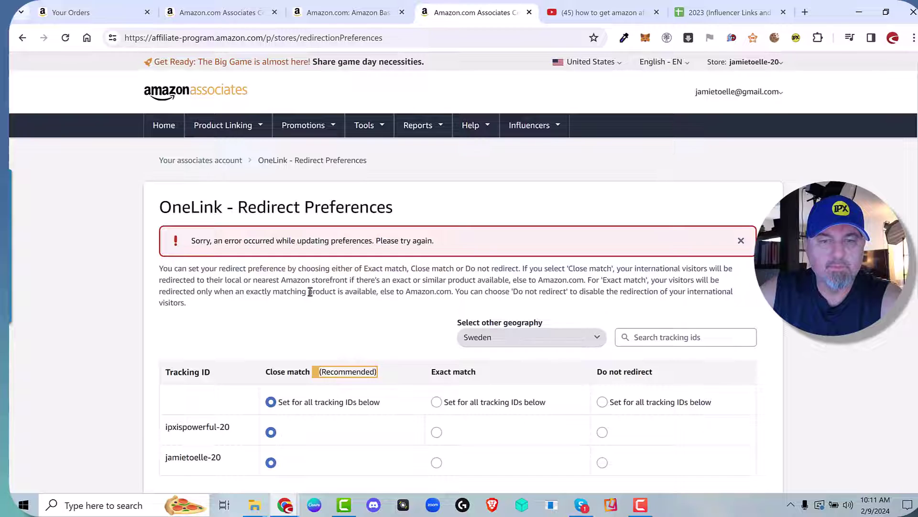
scroll(313, 299, down, 4)
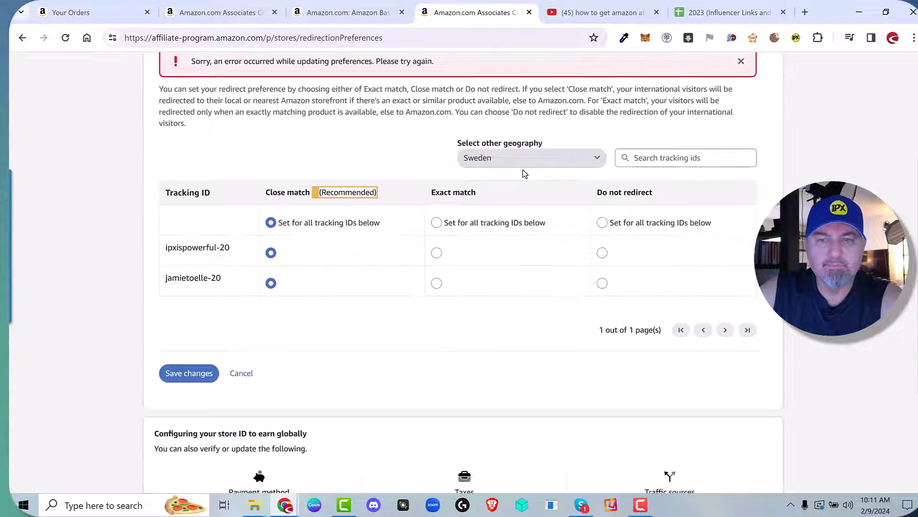
- Switch the geography to Canada, set Close match for all tracking IDs and save
click(523, 162)
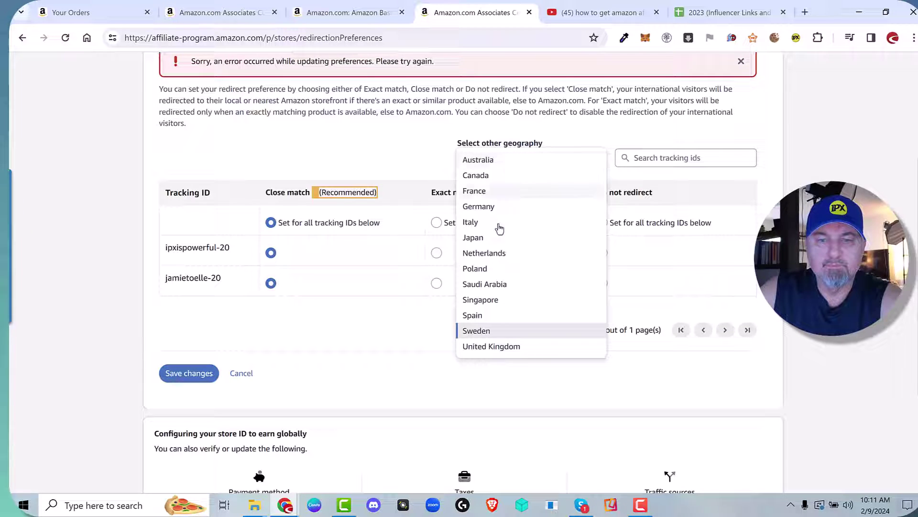
click(497, 177)
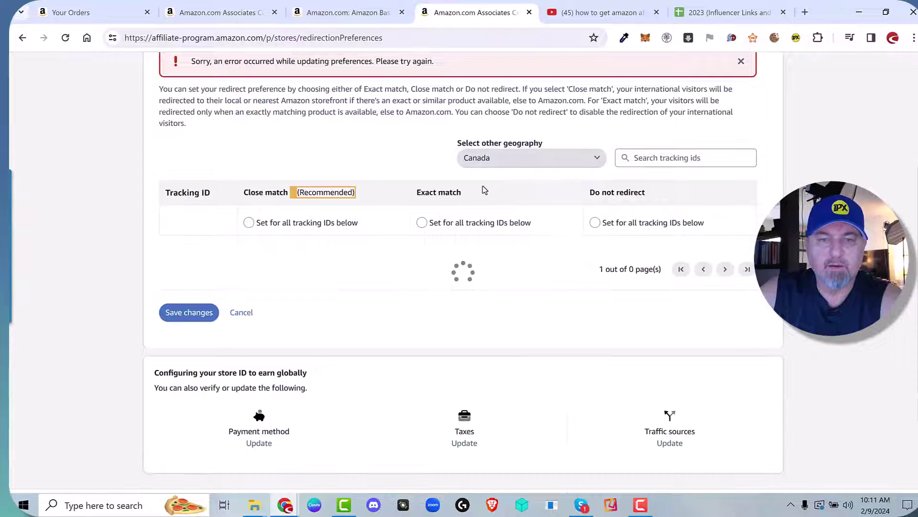
click(270, 222)
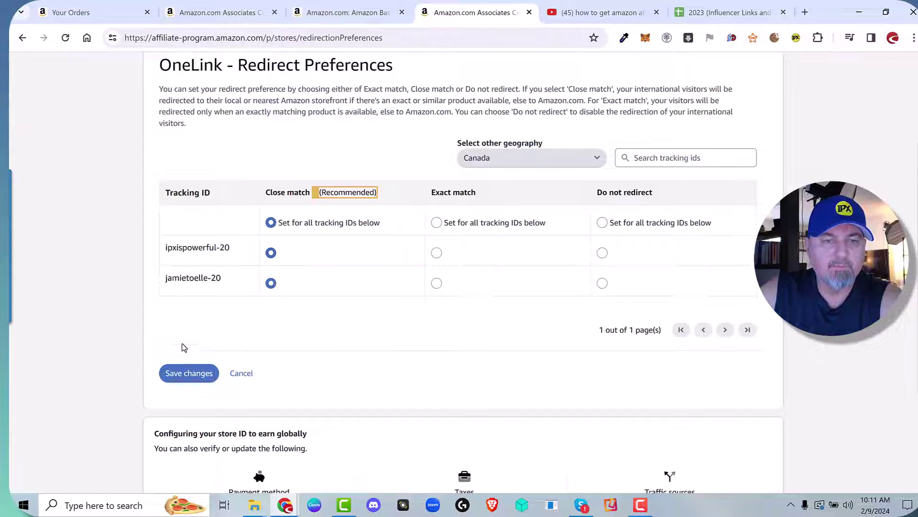
click(184, 373)
scroll(278, 306, down, 2)
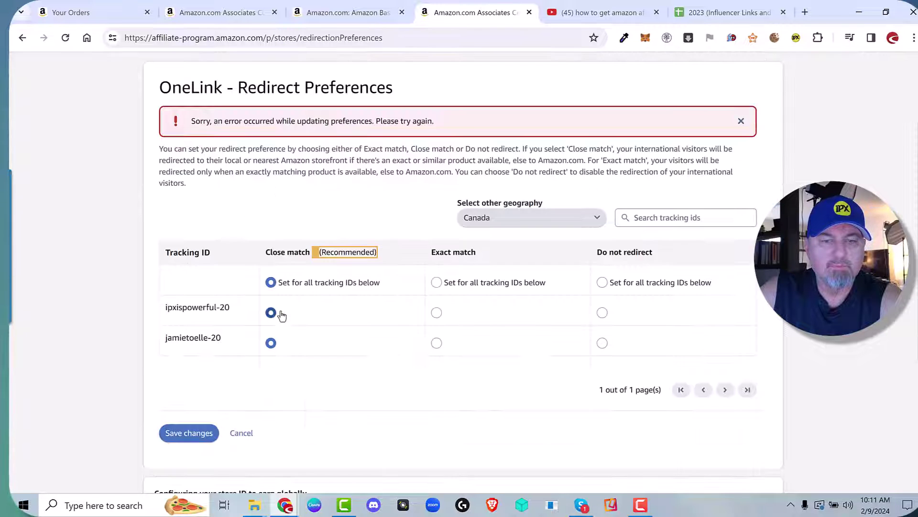
click(436, 312)
click(436, 343)
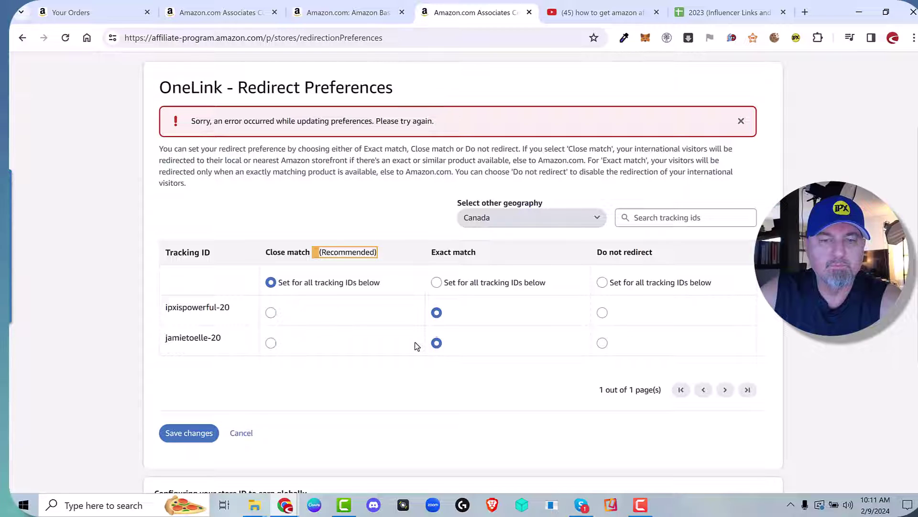
click(271, 342)
click(190, 432)
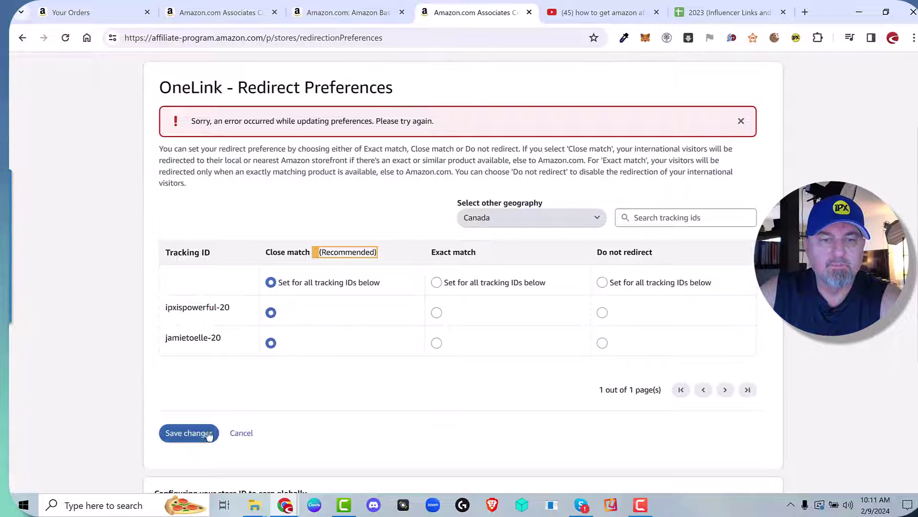
scroll(345, 288, down, 3)
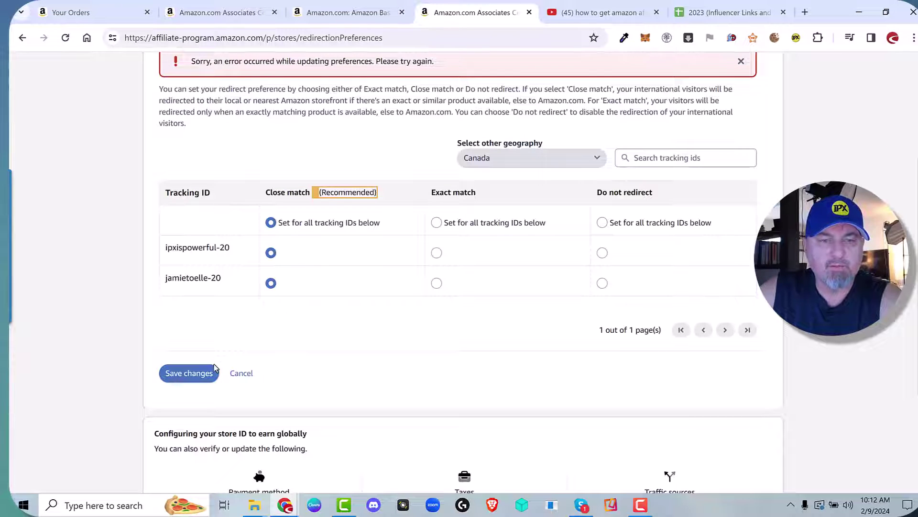
click(201, 378)
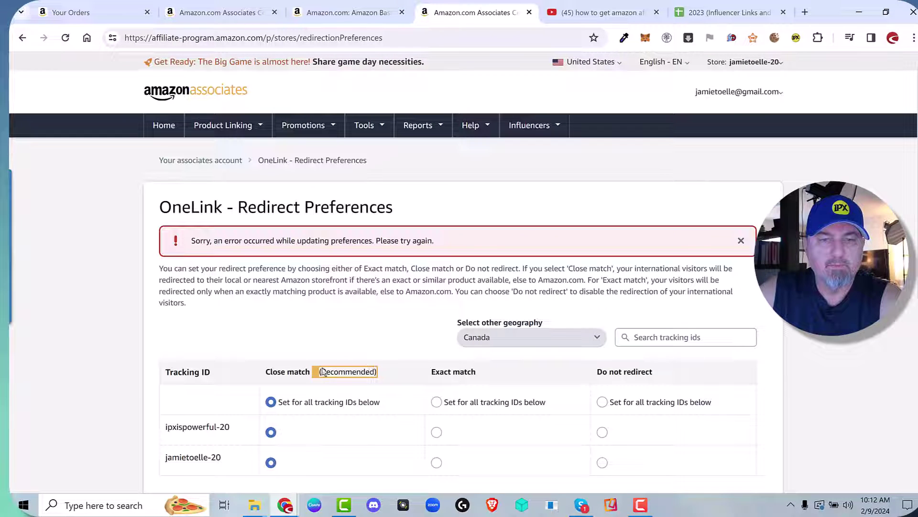
mouse_move(369, 125)
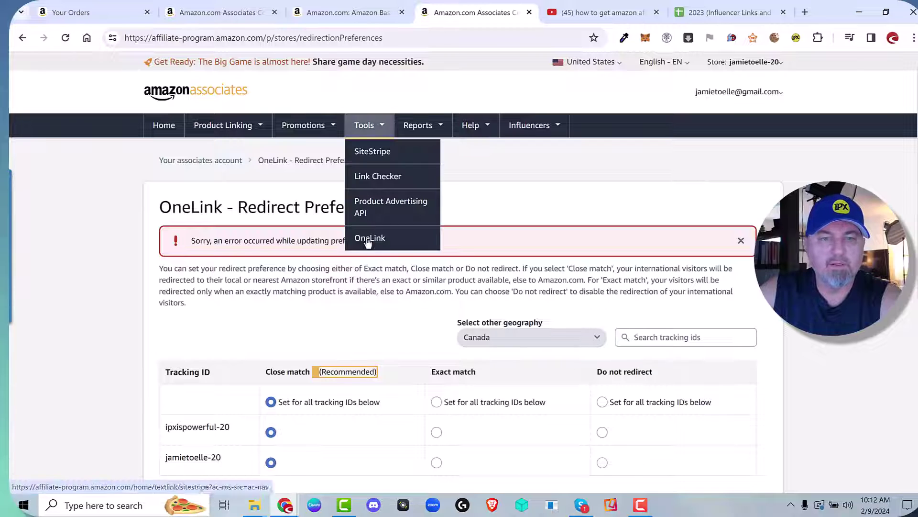
- Return to the OneLink overview page and review its list of nine added countries
click(374, 238)
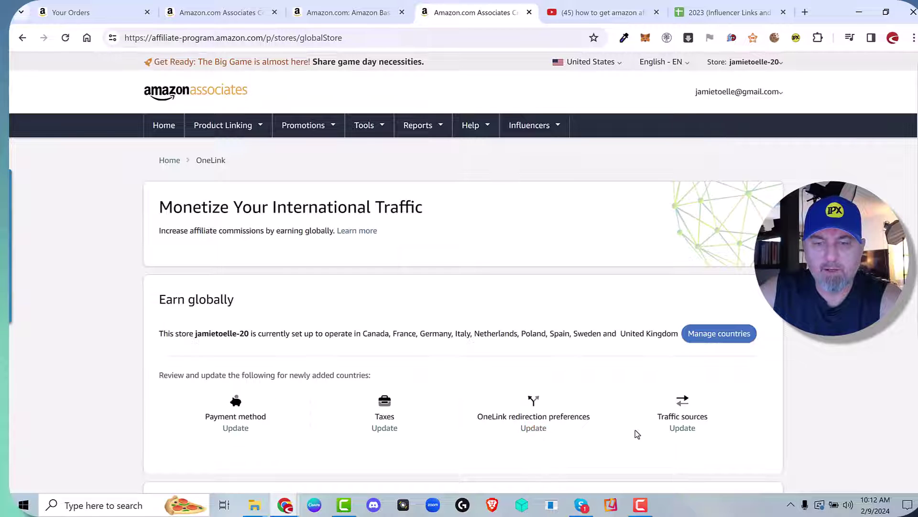
click(682, 431)
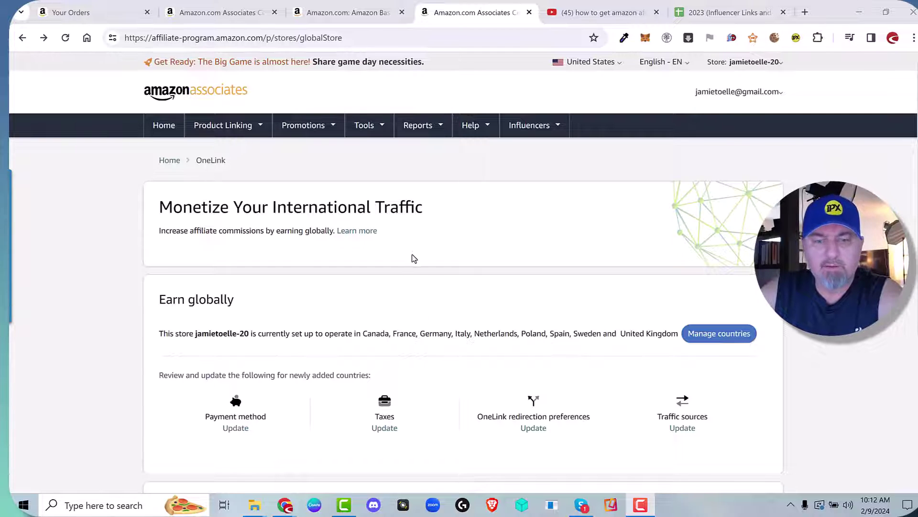
scroll(414, 258, down, 2)
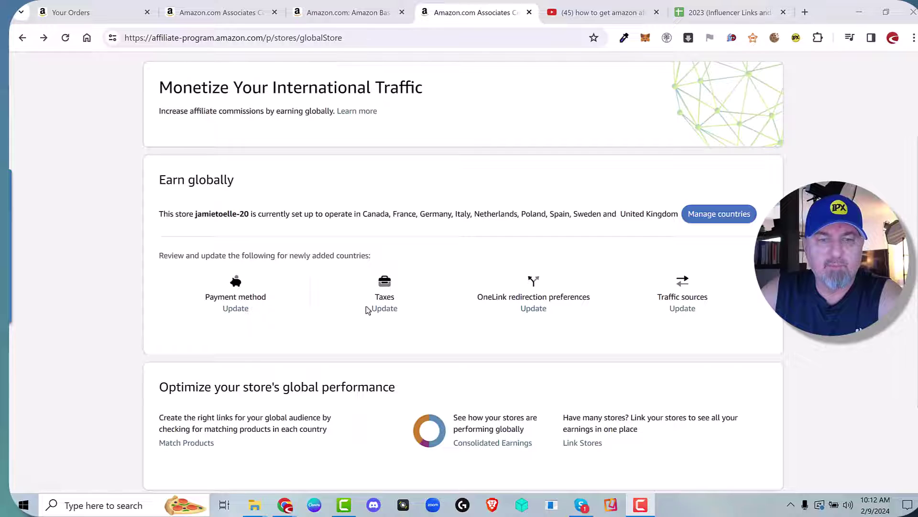
scroll(428, 305, up, 2)
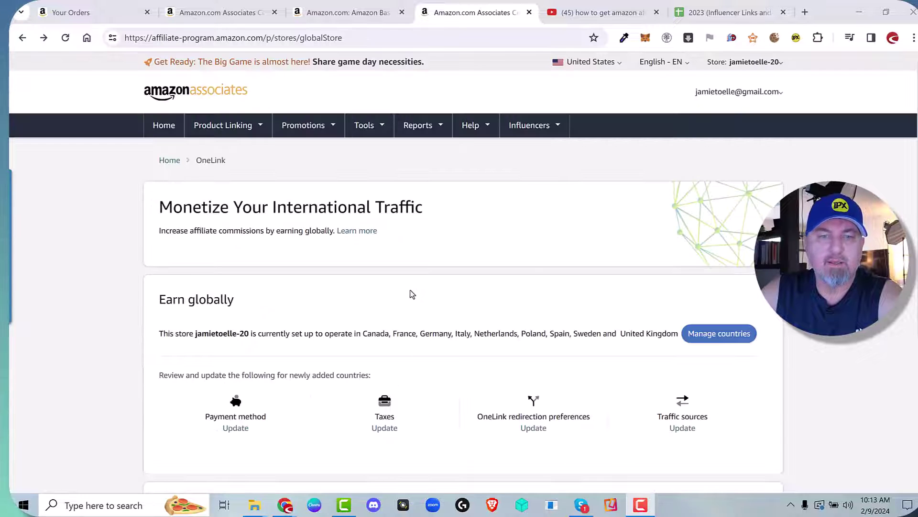